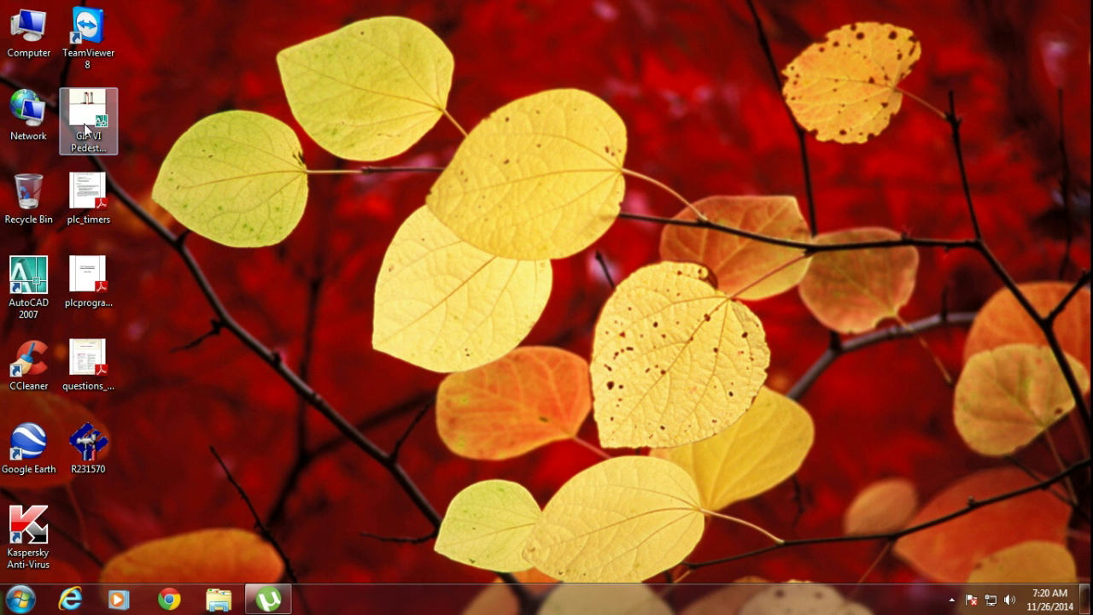
Step: Open the GIP VI Pedestal Design drawing from its desktop icon
double_click(85, 128)
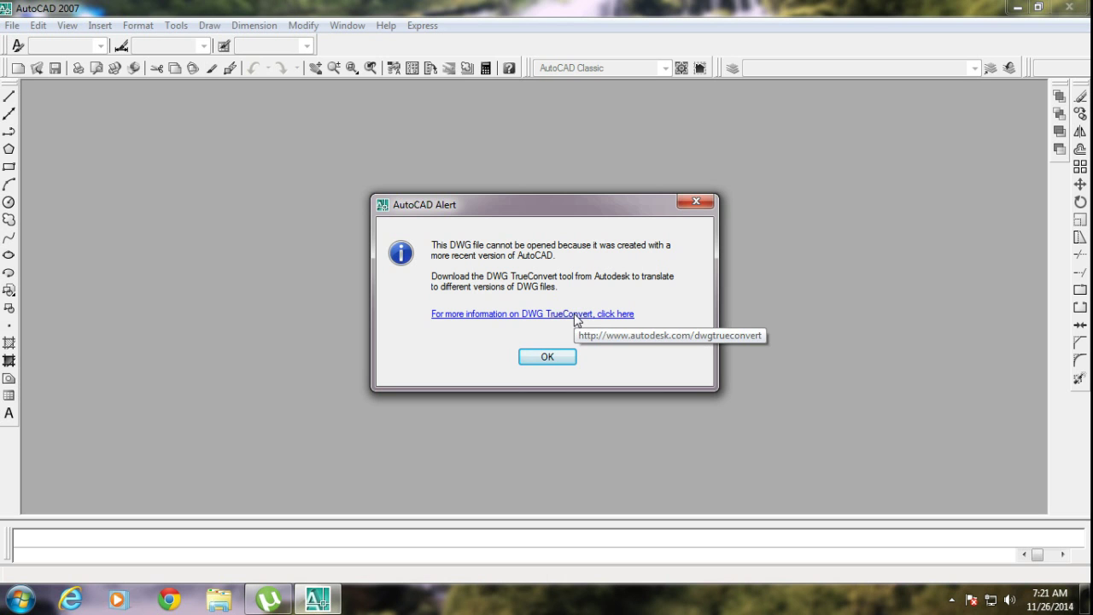
left_click(547, 357)
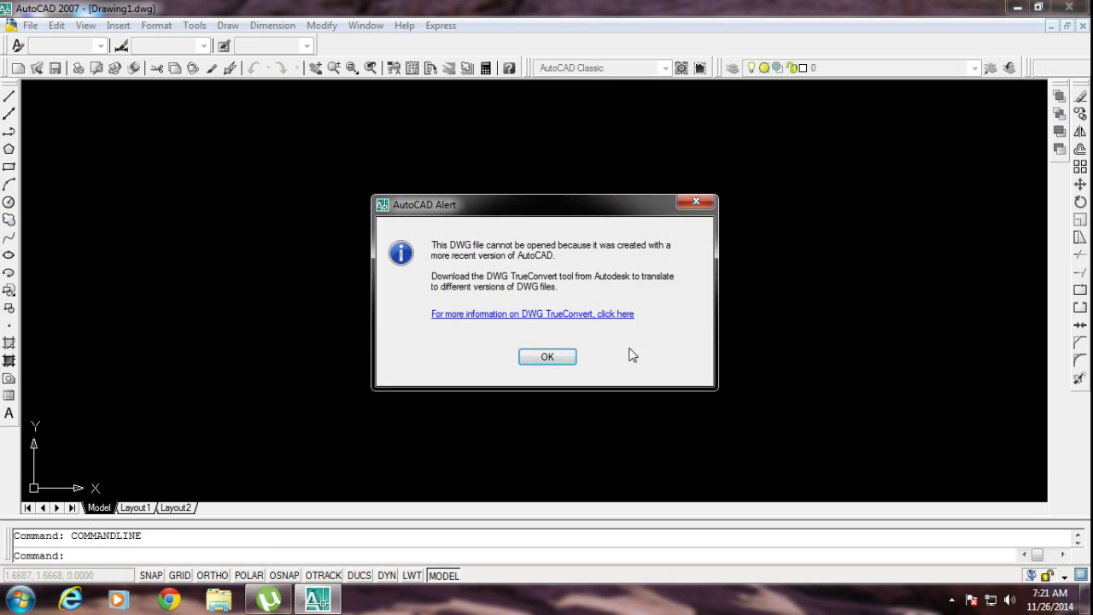
left_click(549, 358)
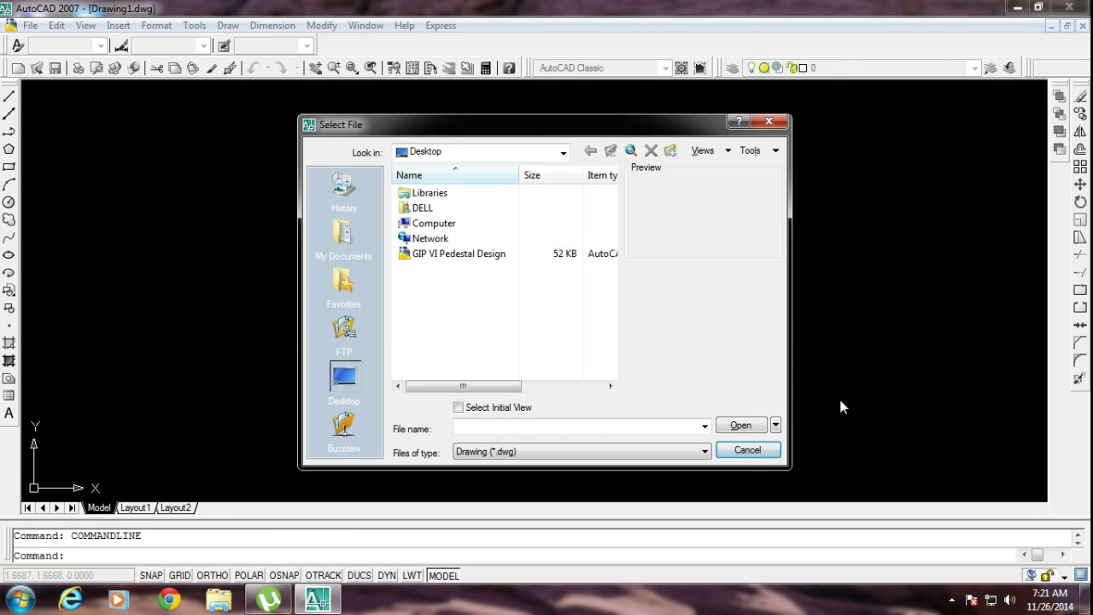
left_click(766, 457)
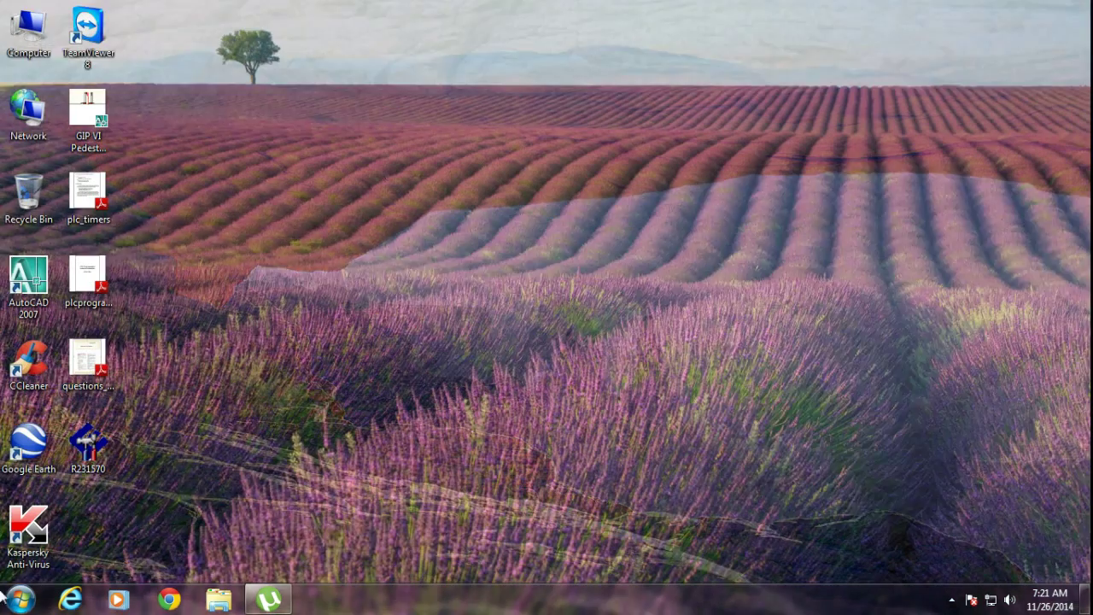
Step: Launch DWG TrueView 2015 - English from the Start menu
left_click(4, 595)
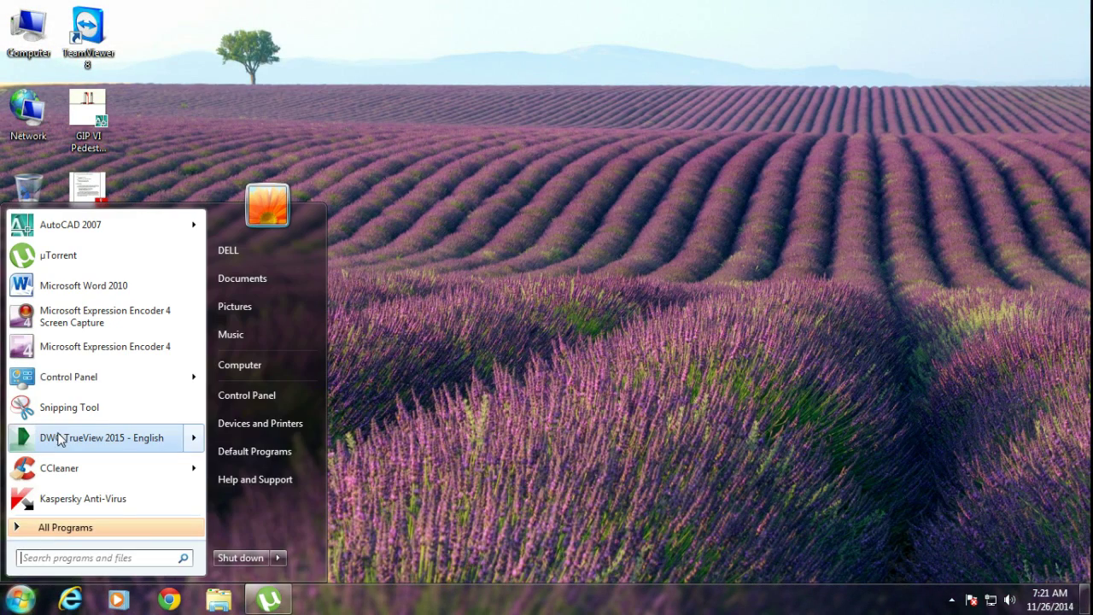
mouse_move(73, 439)
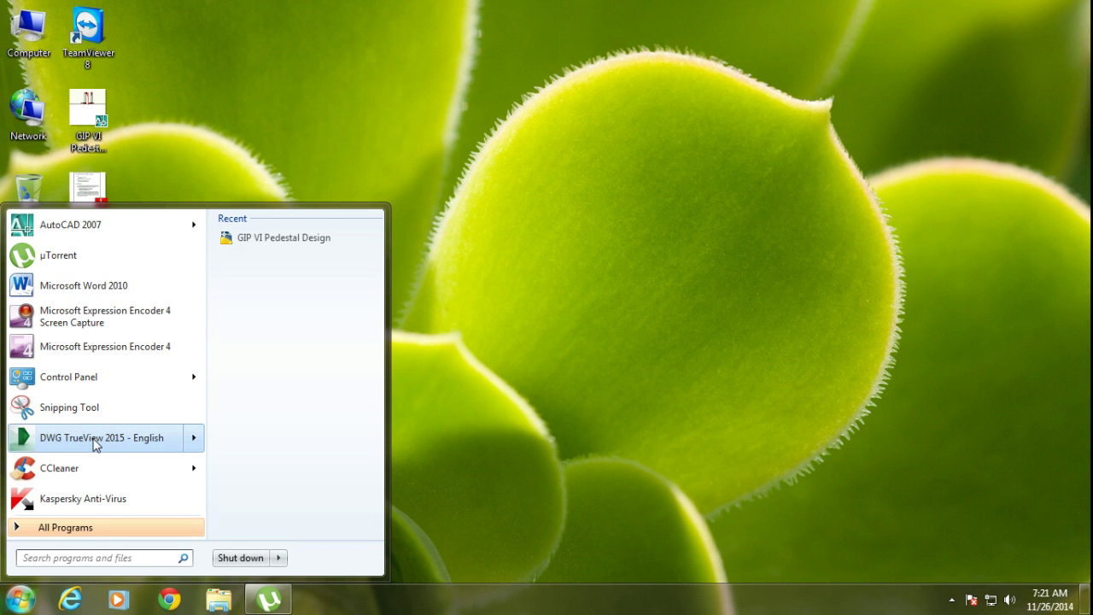
left_click(96, 438)
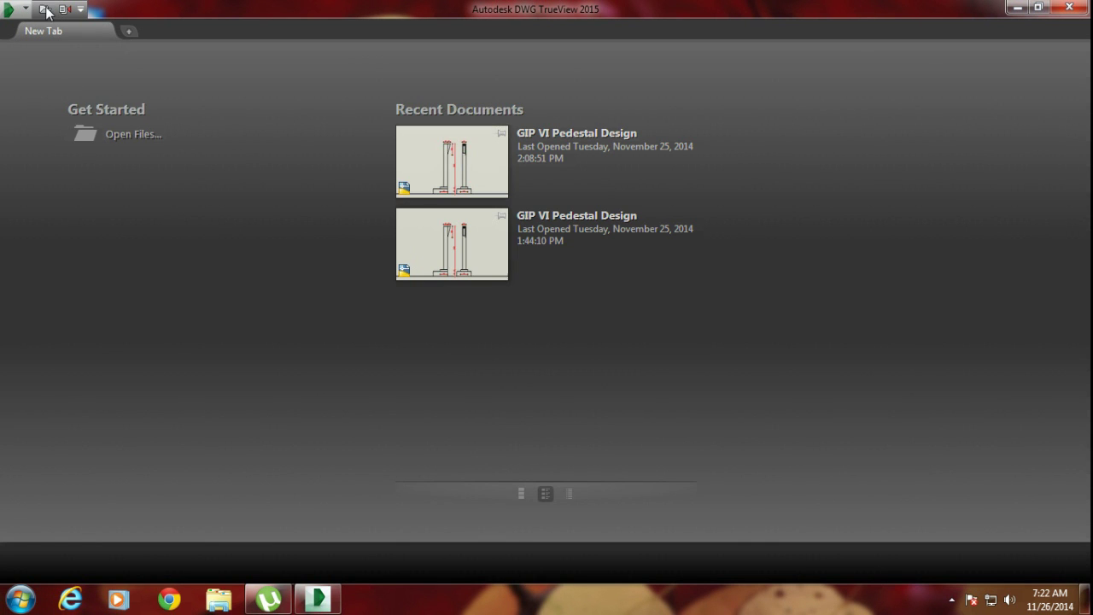
Step: Open GIP VI Pedestal Design.dwg from the Desktop in DWG TrueView
left_click(46, 10)
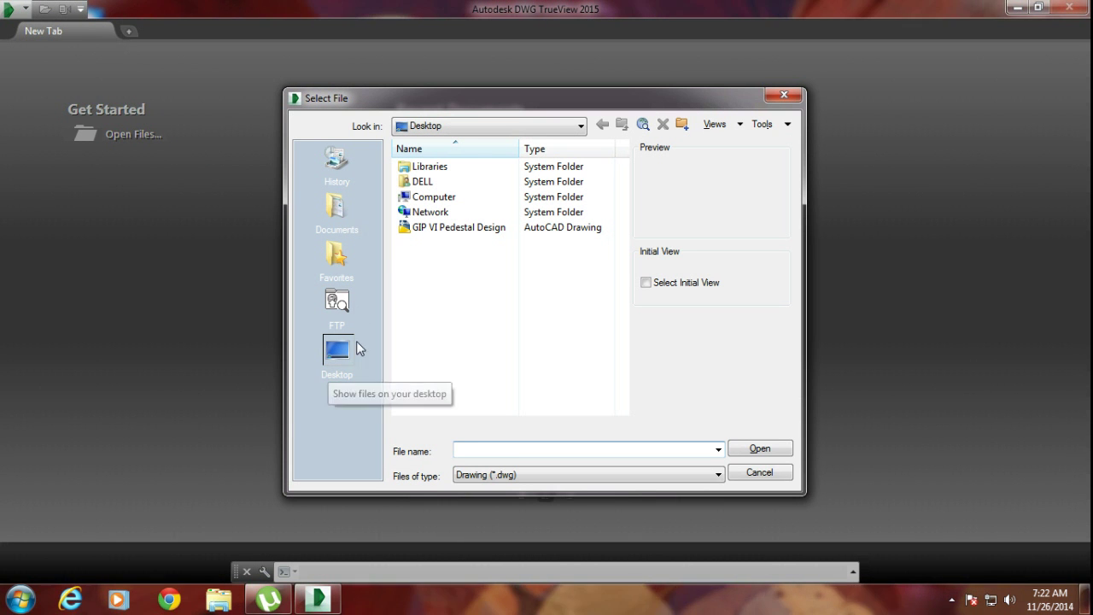
left_click(490, 229)
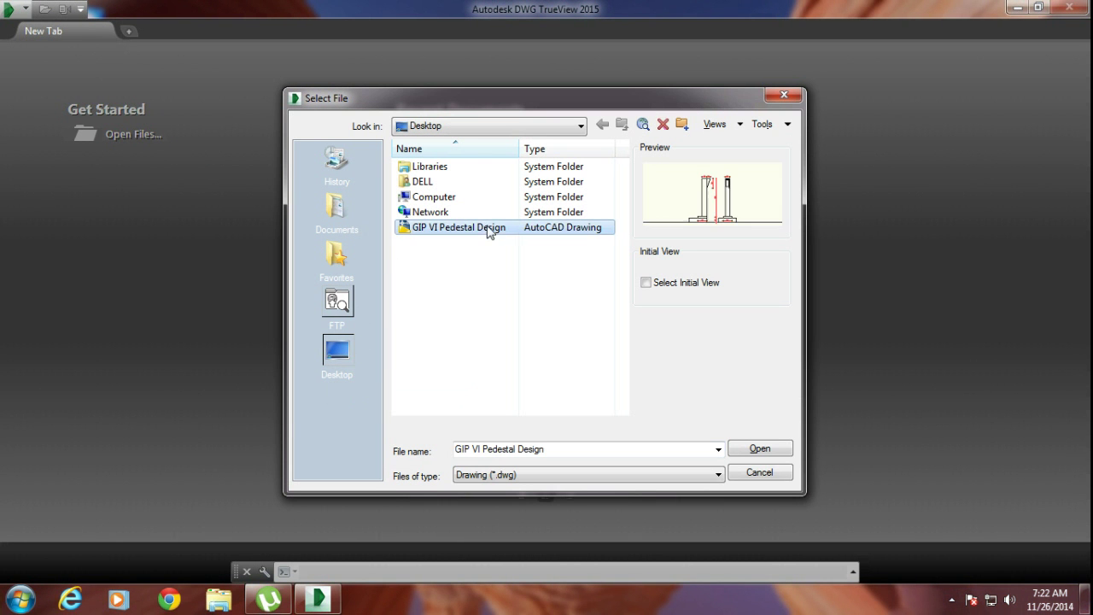
left_click(760, 449)
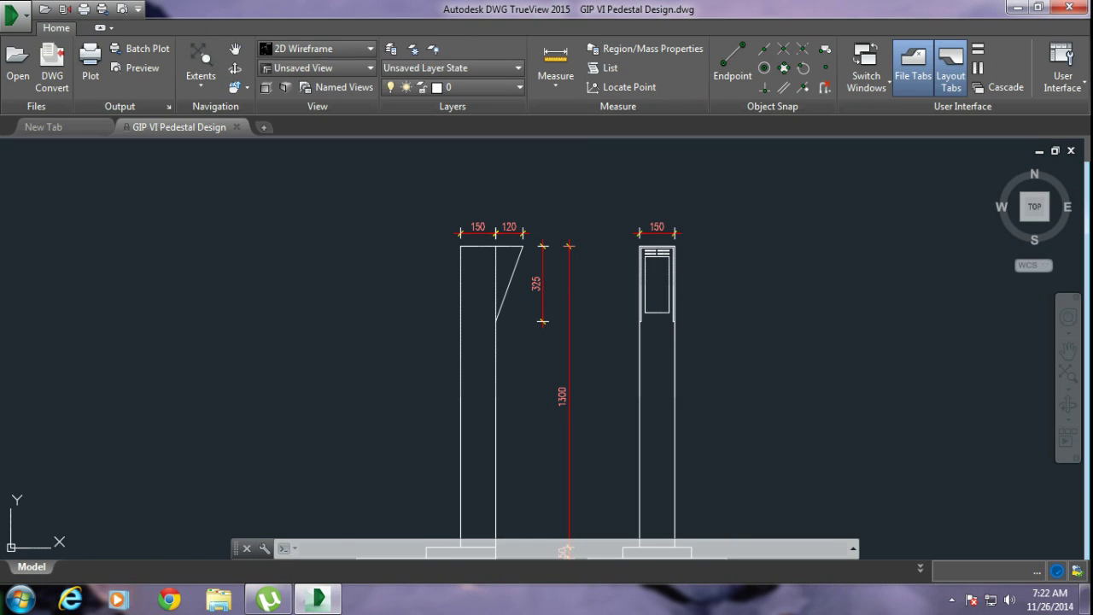
Step: Zoom out and pan the pedestals toward the upper left, then start Plot from the Home ribbon
left_click(1013, 7)
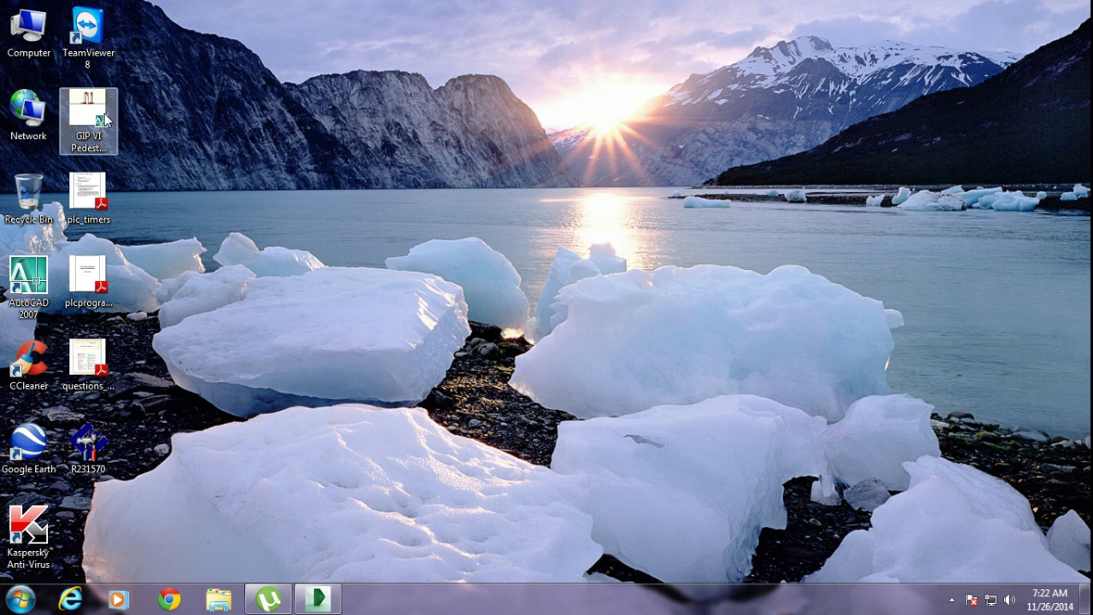
left_click(316, 598)
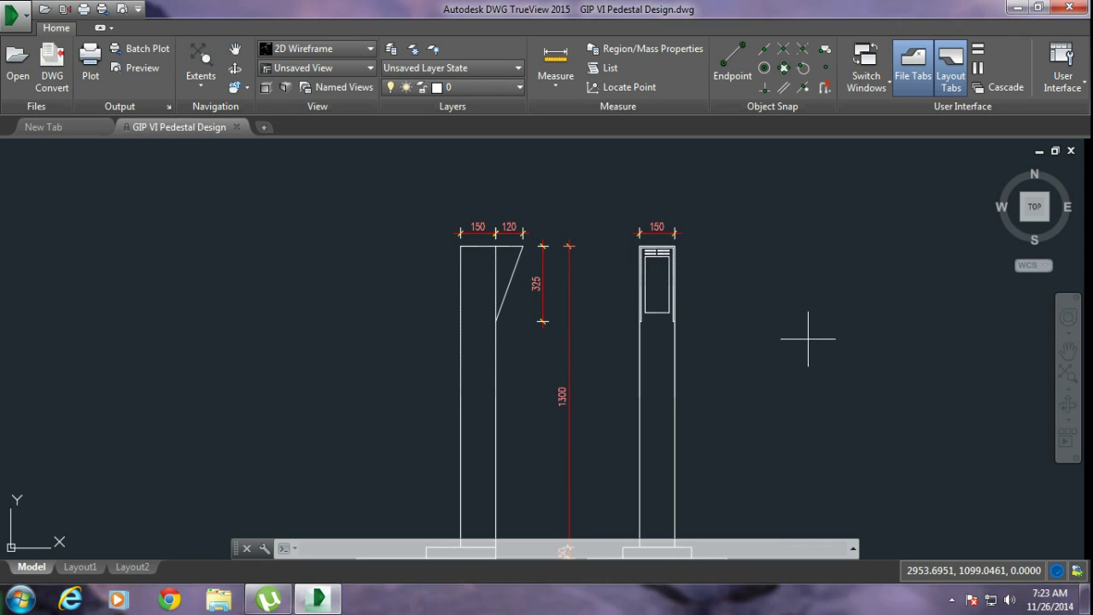
scroll(805, 336, "down", 2)
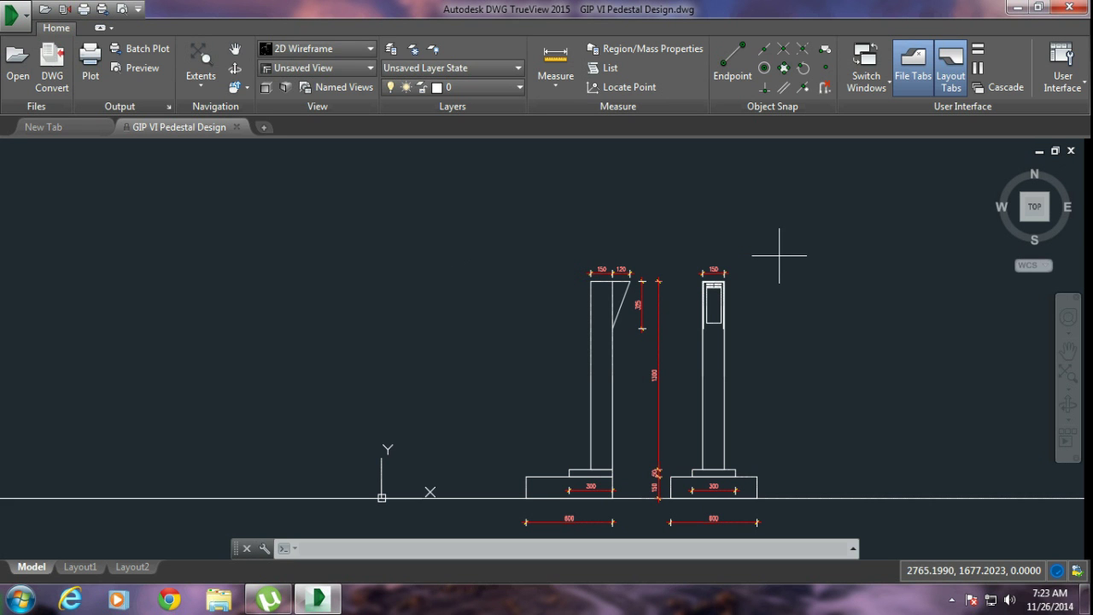
mouse_move(827, 271)
middle_mouse_down()
mouse_move(693, 241)
mouse_move(700, 215)
middle_mouse_up()
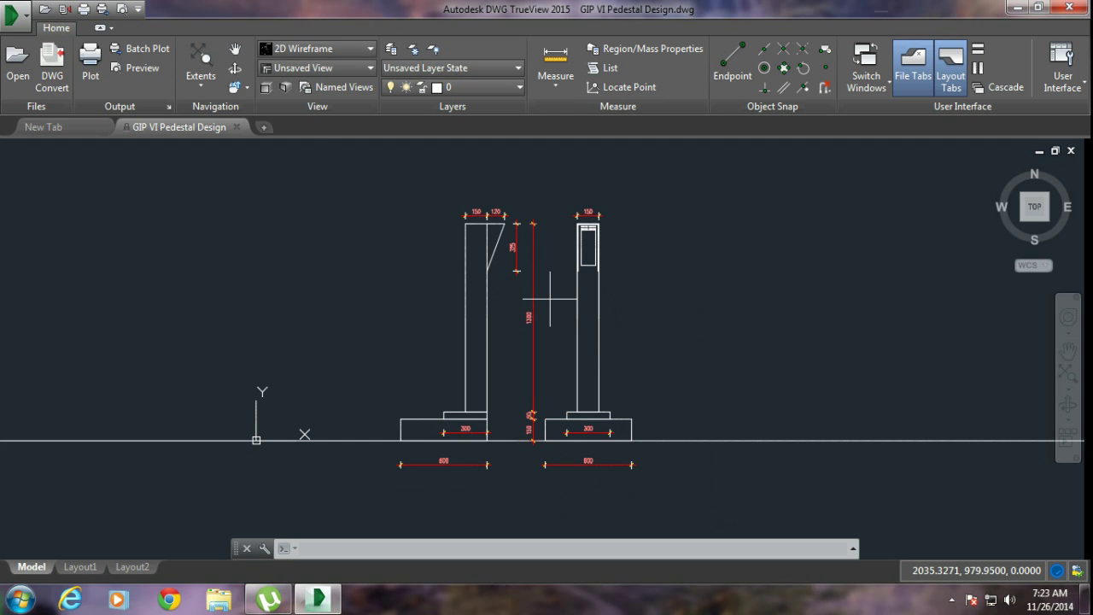
left_click(95, 69)
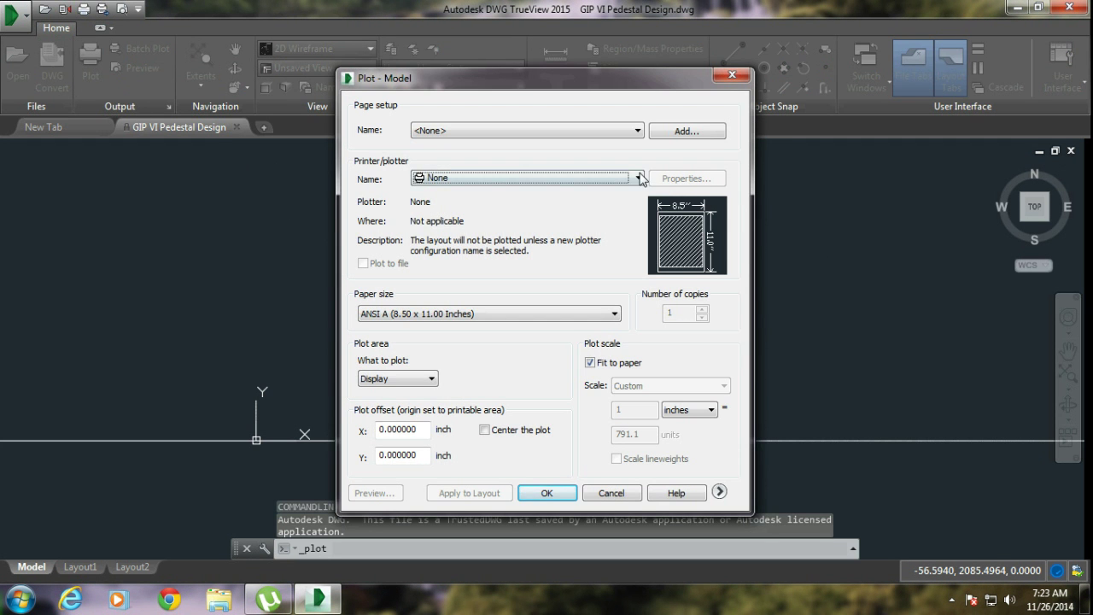
Step: Choose the DWG To PDF.pc3 plotter with ANSI expand B (11.00 x 17.00 Inches) paper
left_click(639, 177)
scroll(516, 246, "down", 1)
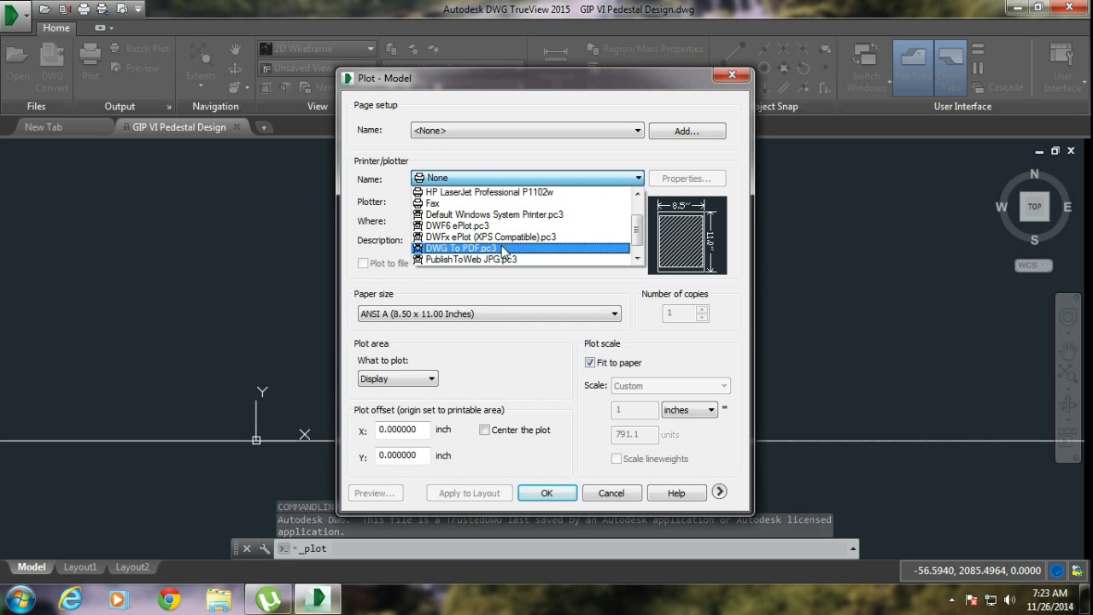
left_click(504, 249)
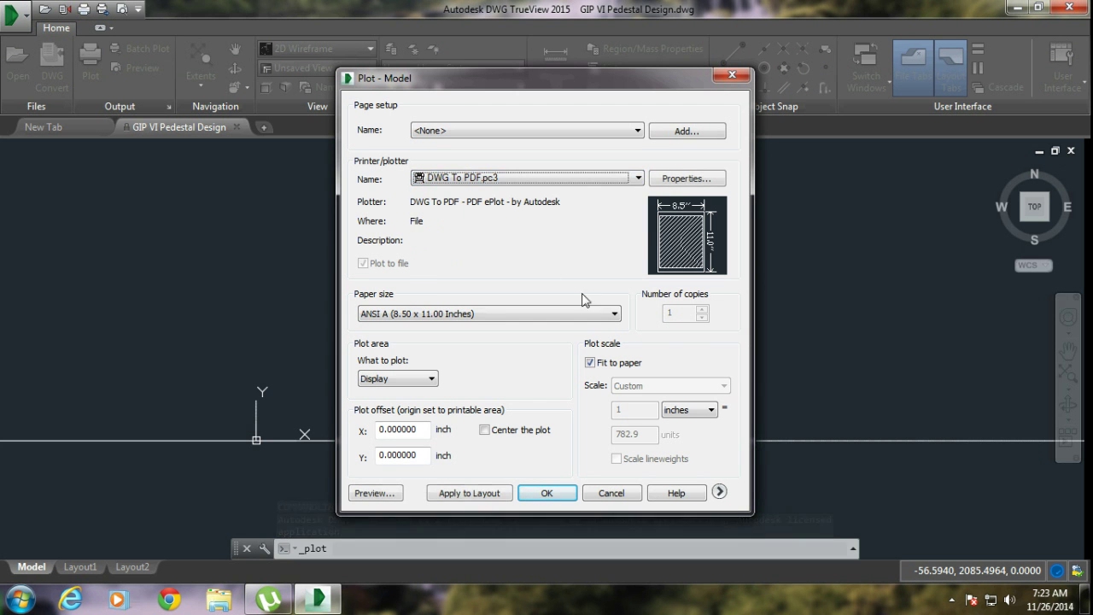
left_click(611, 314)
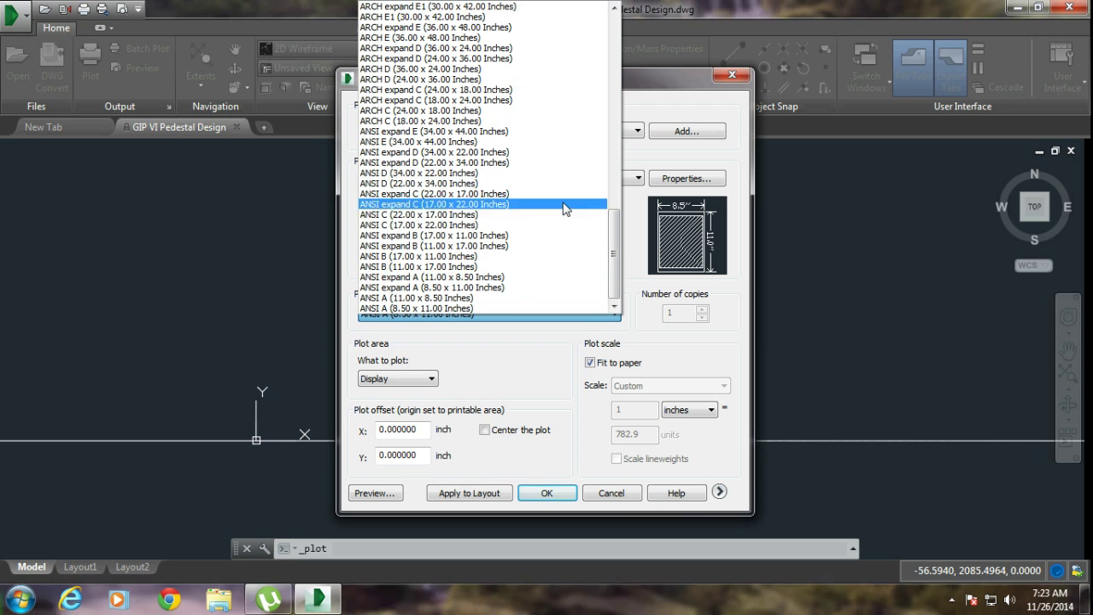
left_click(532, 249)
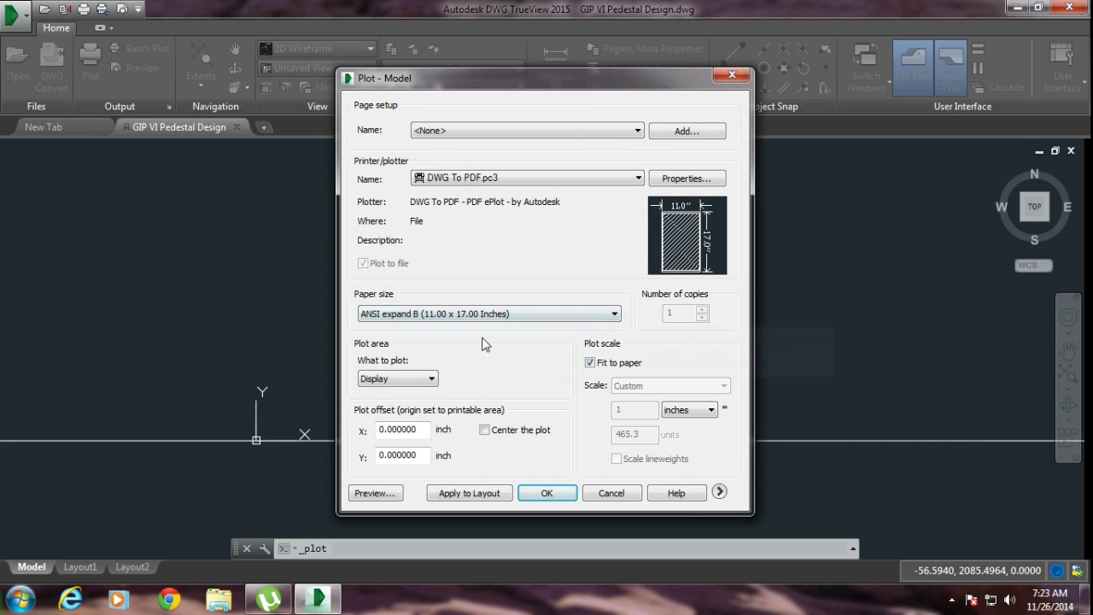
Step: Try setting What to plot to Window, then cancel the corner pick with Esc
left_click(430, 380)
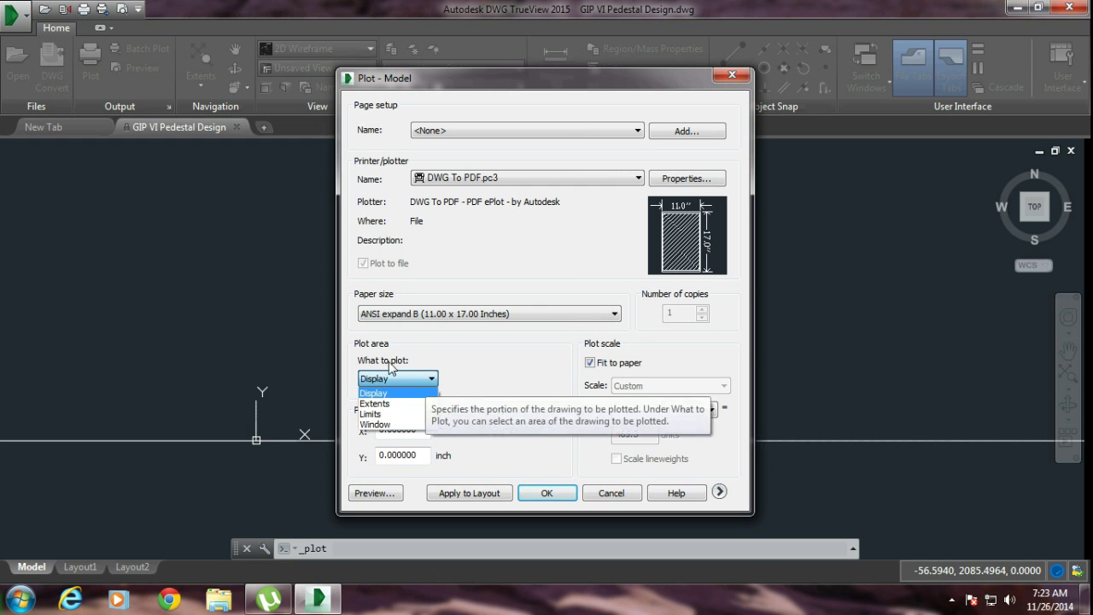
left_click(412, 423)
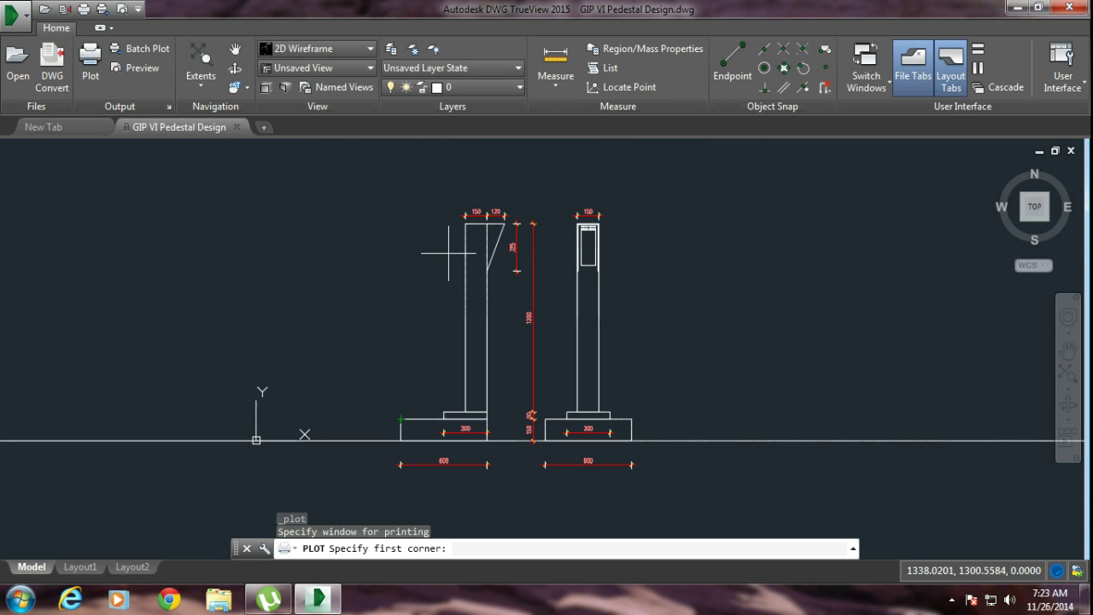
left_click(407, 176)
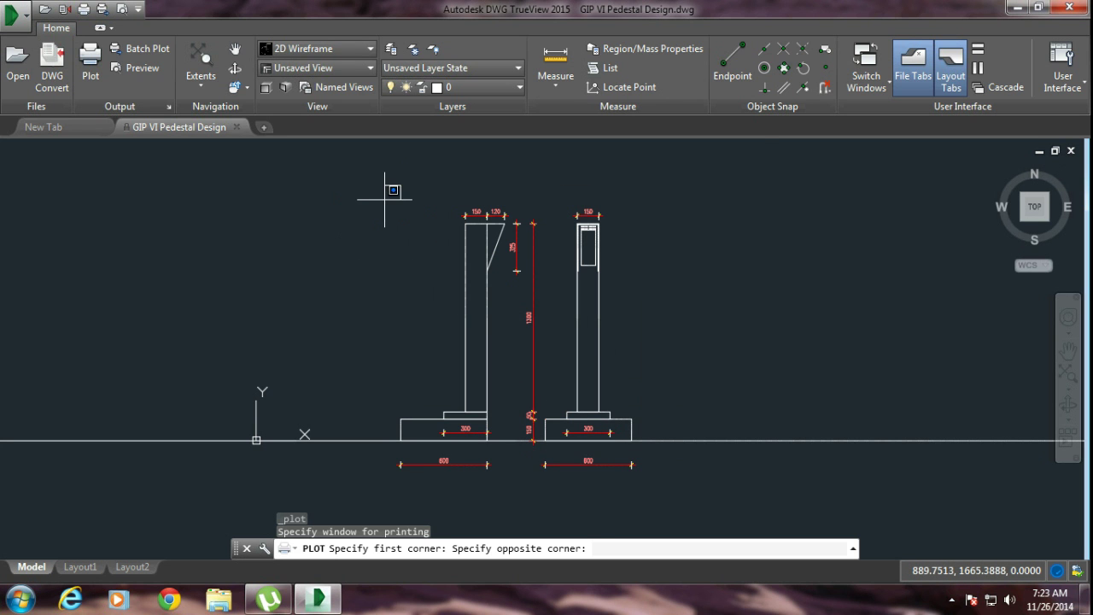
key("Escape")
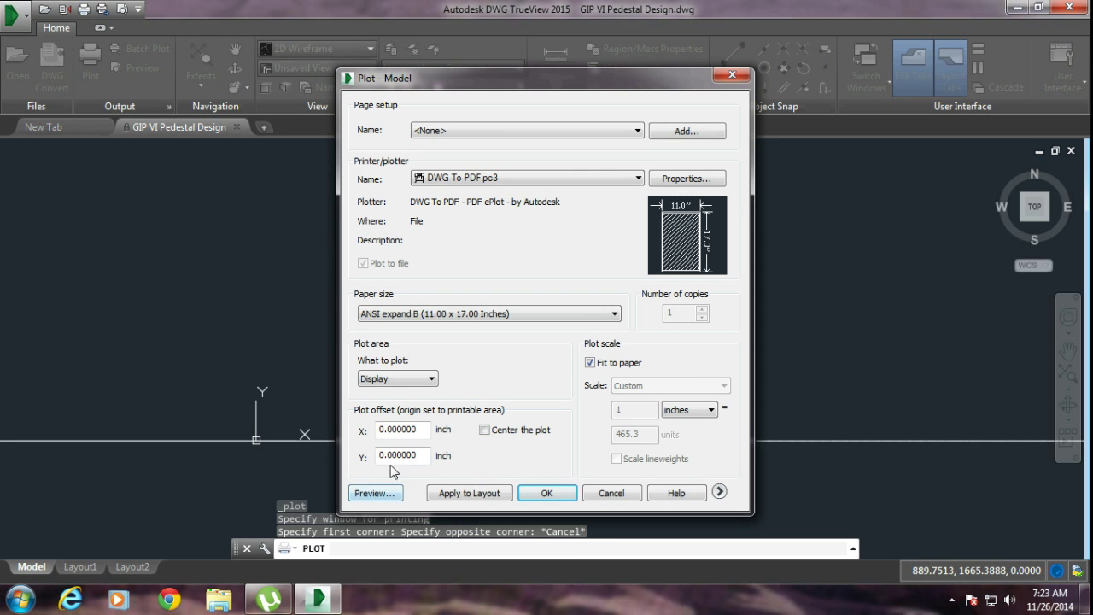
Step: Frame both pedestals in a Window plot area from upper-left to lower-right and preview the centred sheet
left_click(425, 382)
left_click(389, 422)
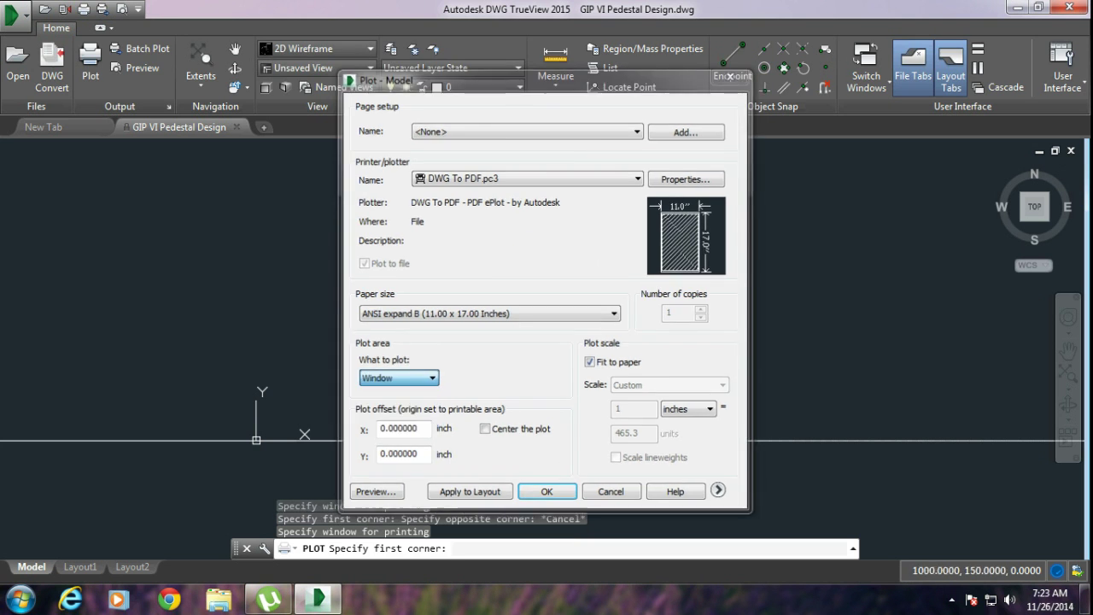
left_click(367, 186)
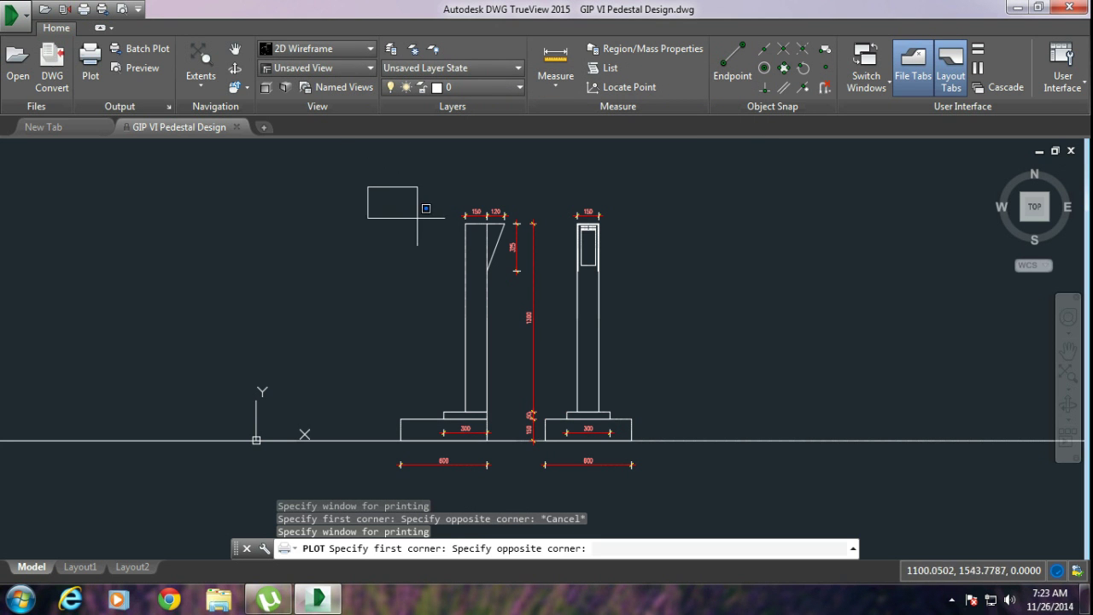
left_click(671, 484)
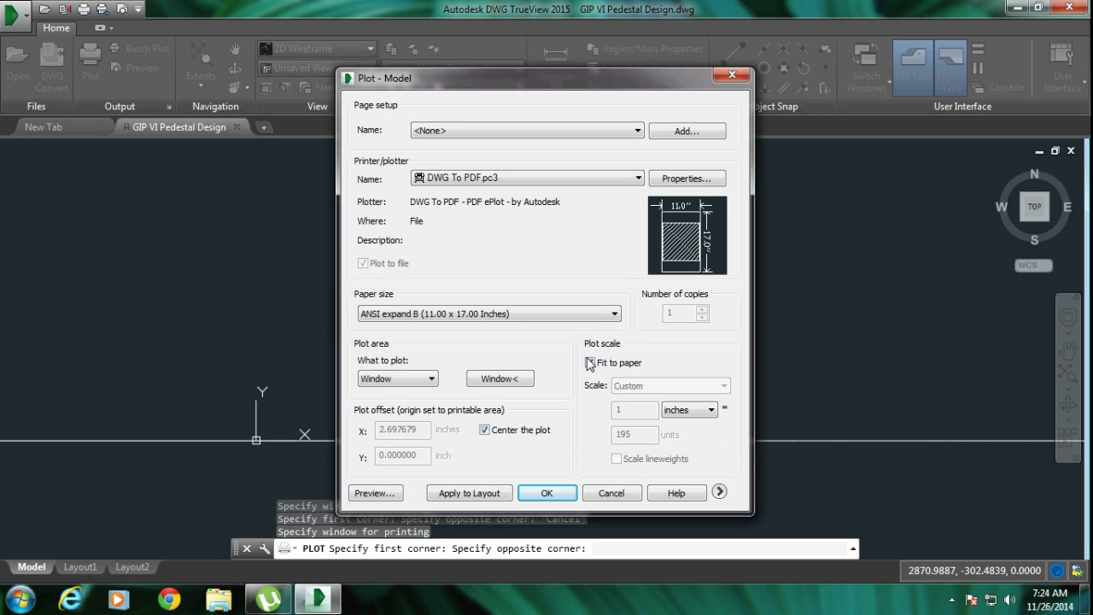
left_click(363, 497)
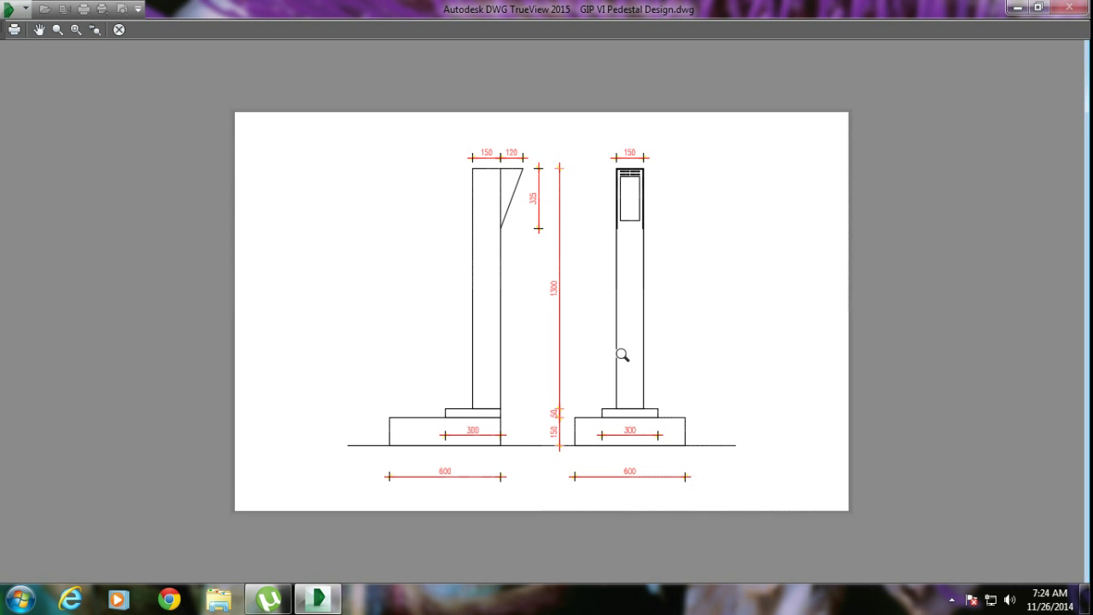
Step: Plot to the Desktop as GIP VI Pedestal Design-Model.pdf, keeping the suggested file name
key("Escape")
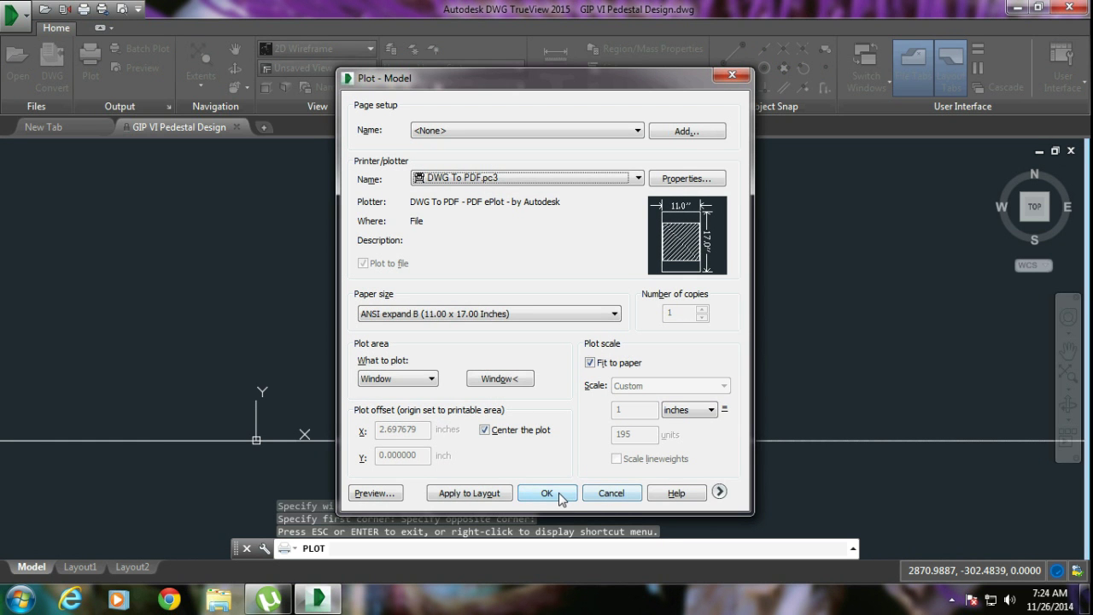
left_click(559, 497)
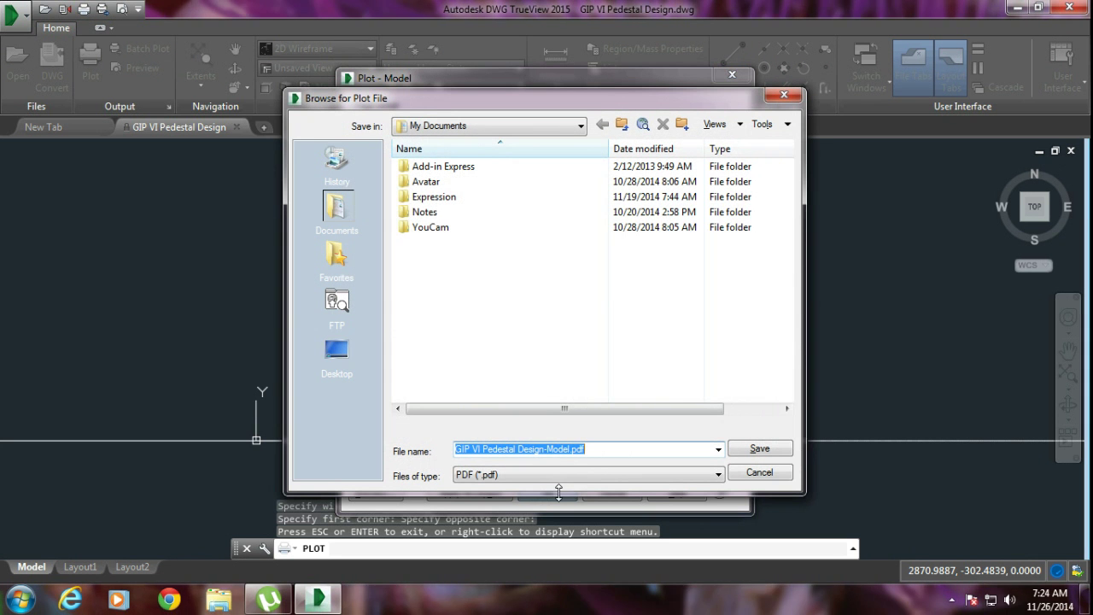
left_click(336, 355)
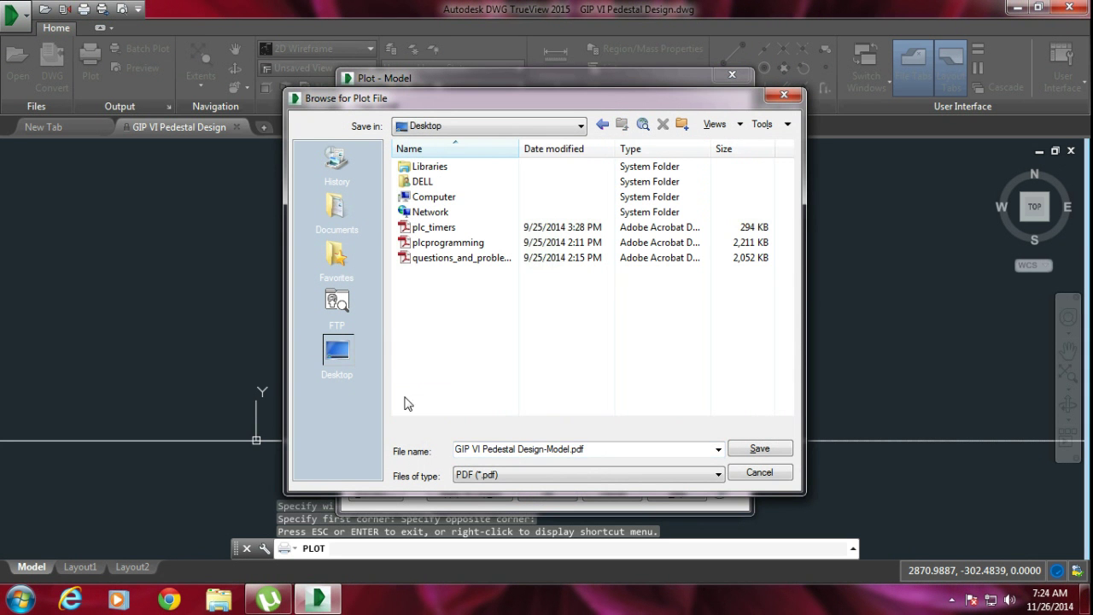
left_click(600, 452)
left_click(600, 454)
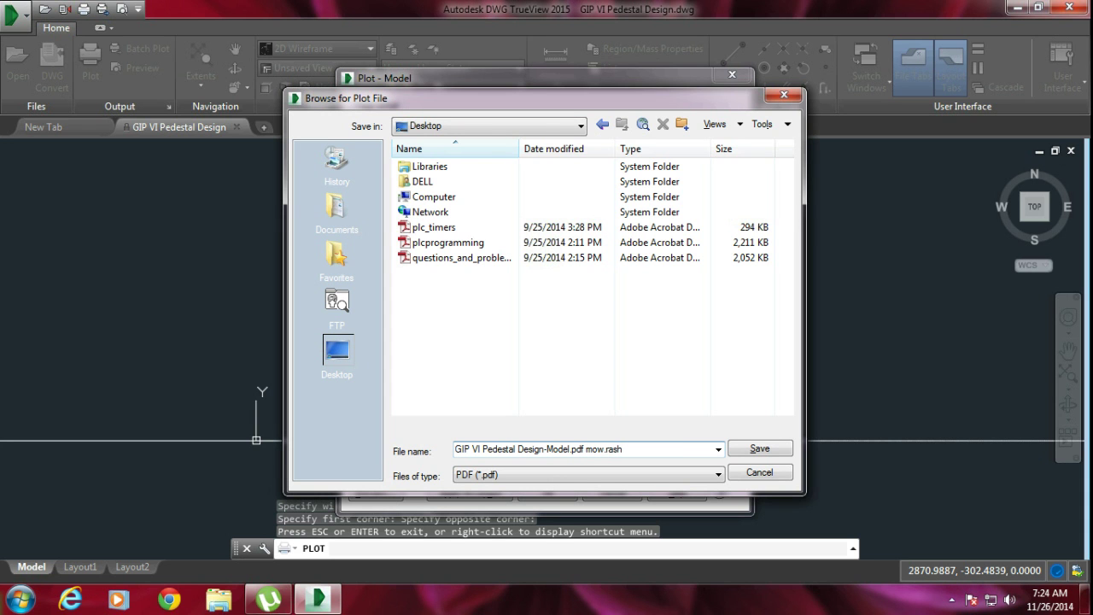
left_click(759, 448)
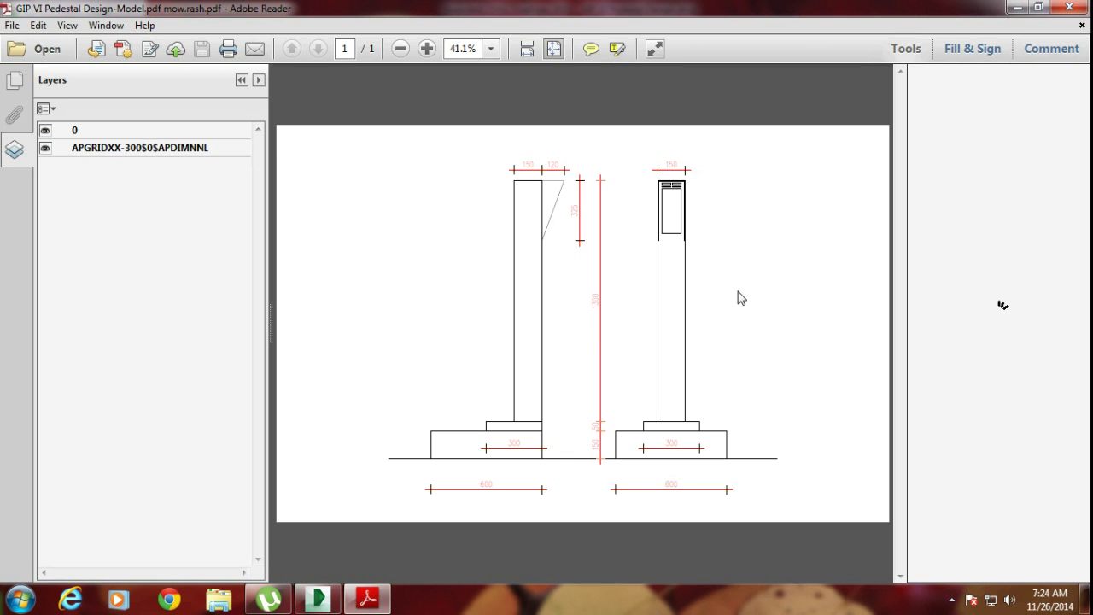
Step: Zoom the PDF to Fit Visible, scroll through the pedestals, and close Adobe Reader
left_click(495, 48)
left_click(519, 369)
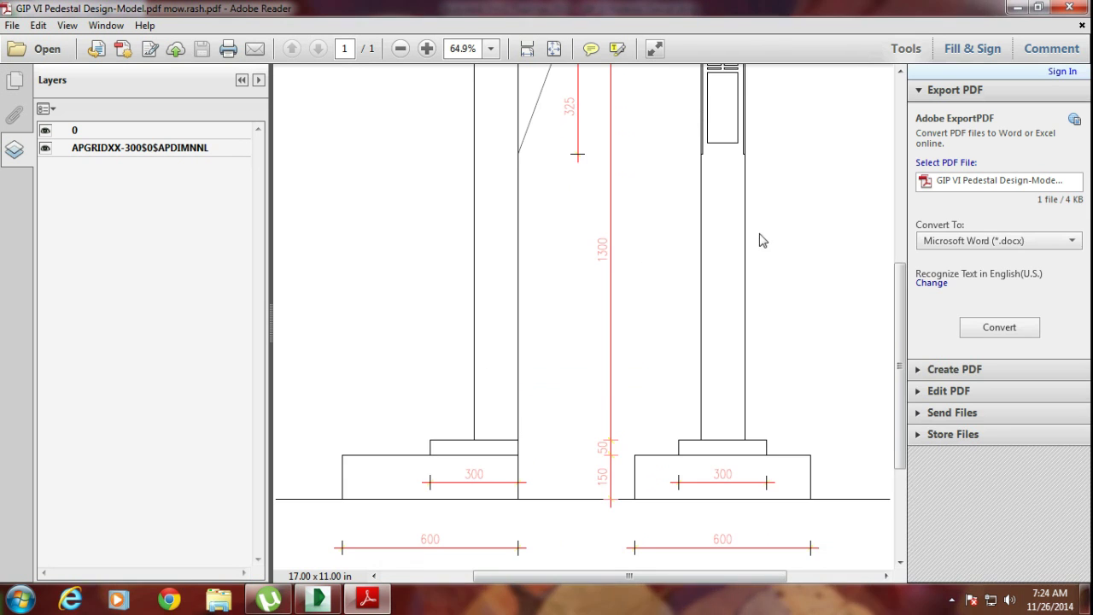
scroll(763, 240, "up", 3)
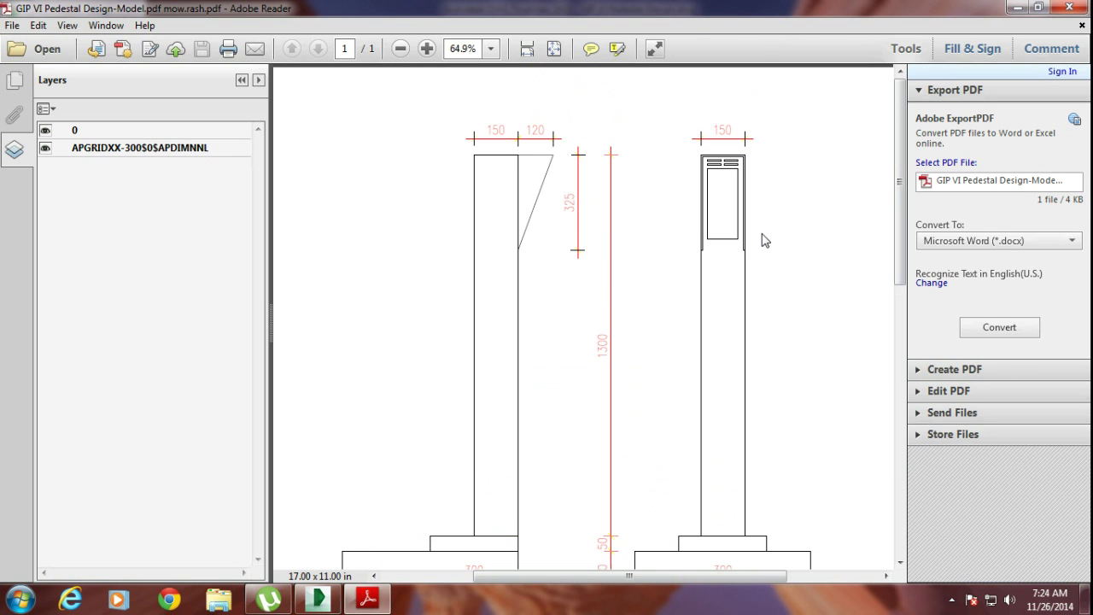
left_click(1069, 8)
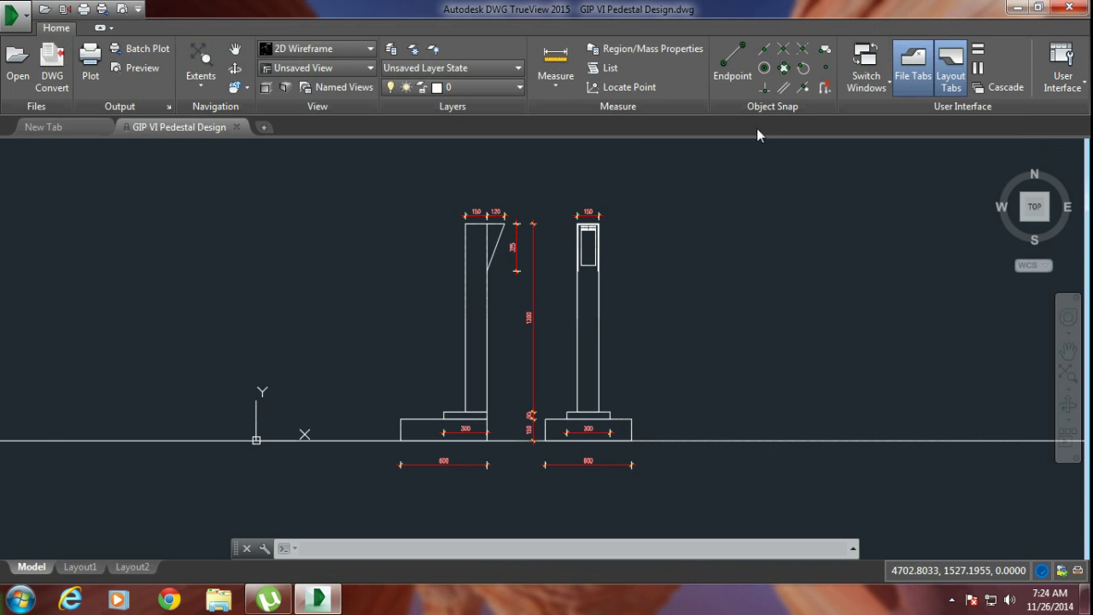
Step: Minimize DWG TrueView, refresh the desktop, and reopen GIP VI Pedestal Design-Model.pdf
left_click(1018, 7)
right_click(362, 94)
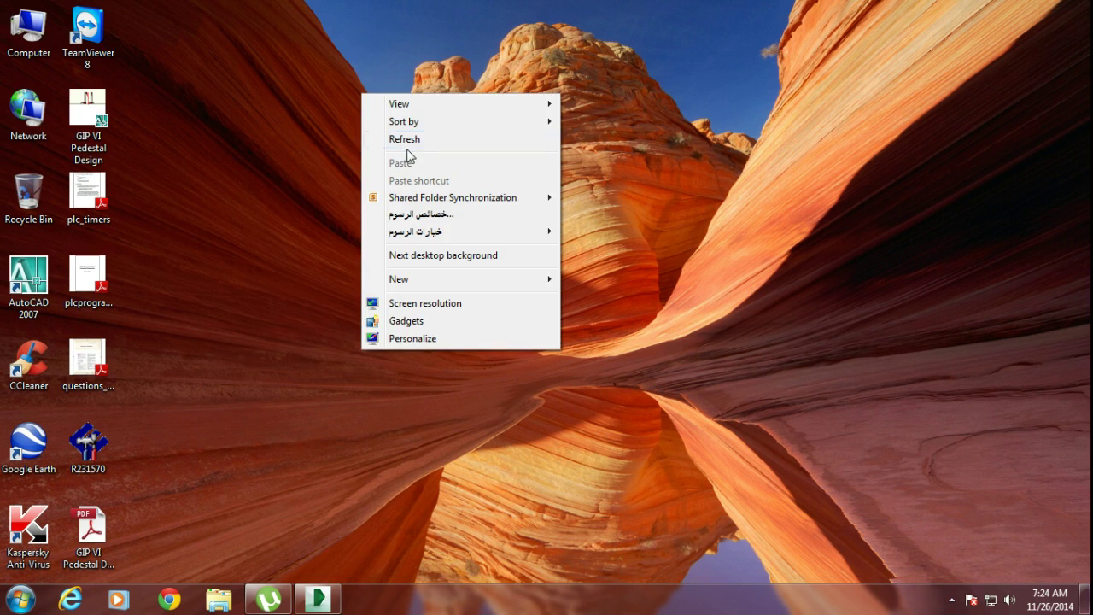
left_click(405, 139)
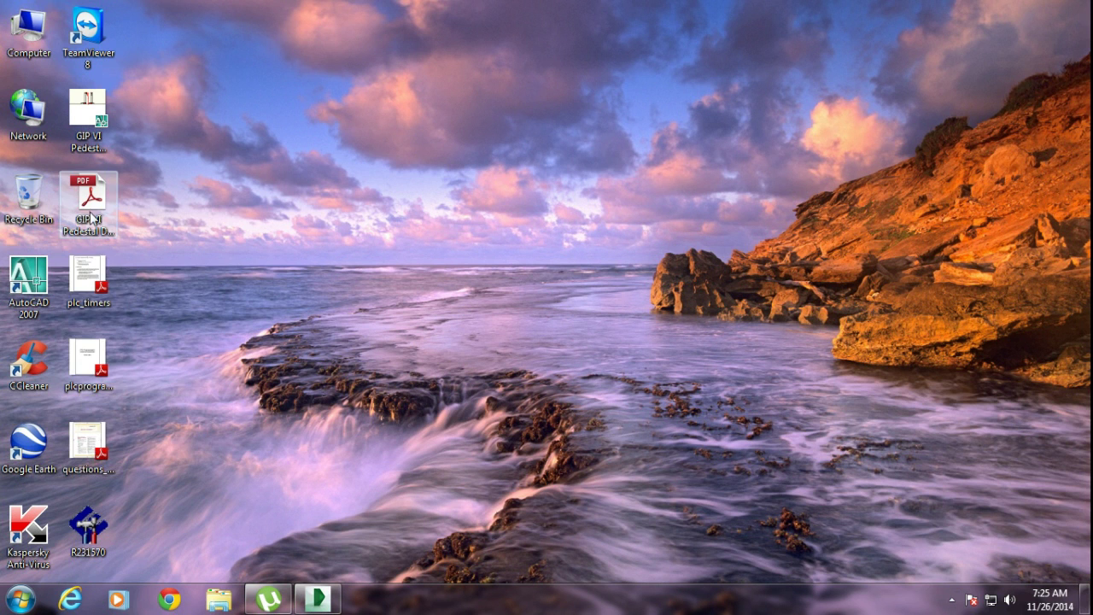
double_click(92, 203)
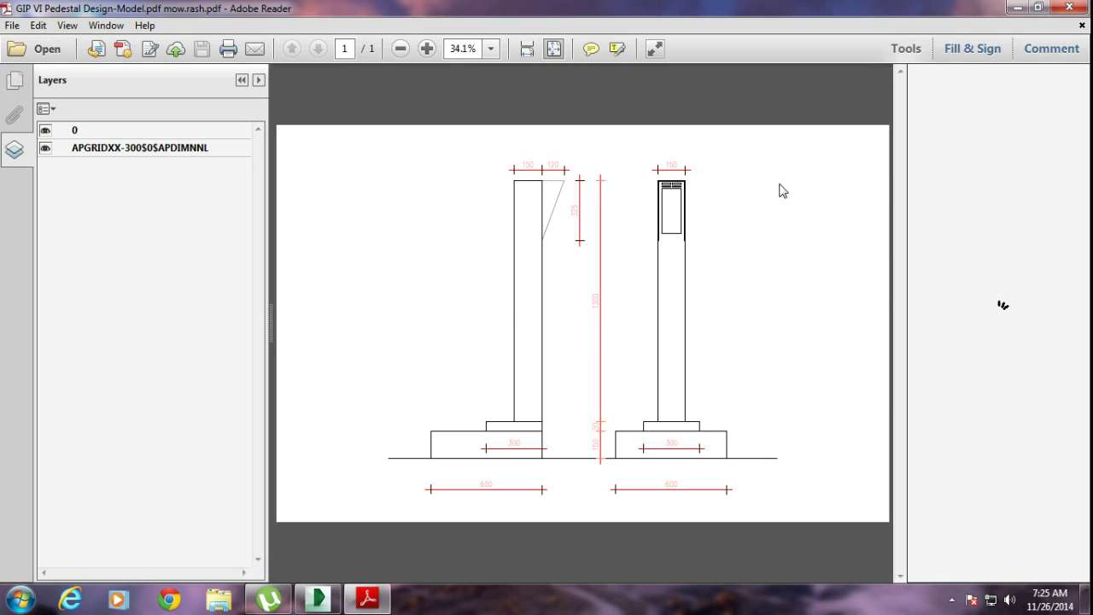